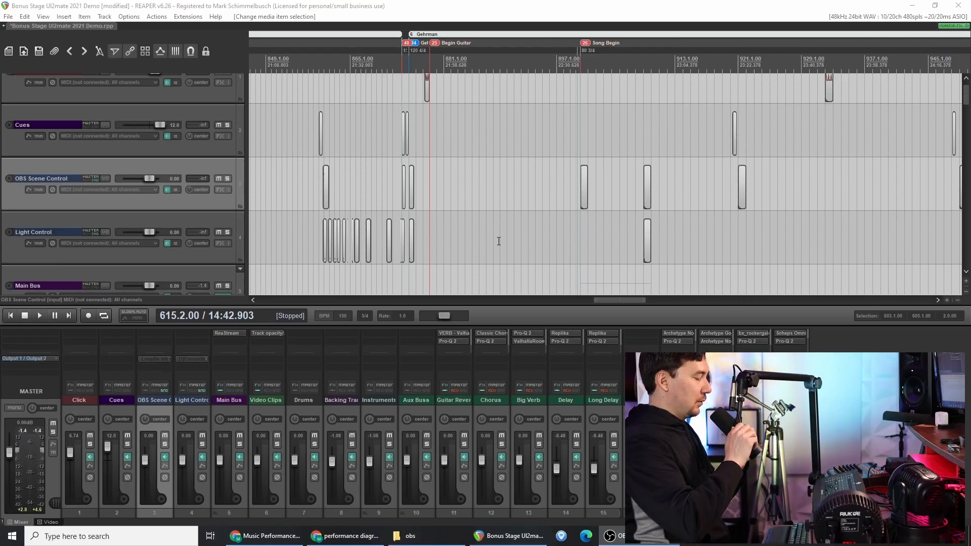
- Switch to the performance diagram PDF in Chrome and enlarge it to examine the MIDI and DMX connections
scroll(499, 242, down, 1)
click(334, 535)
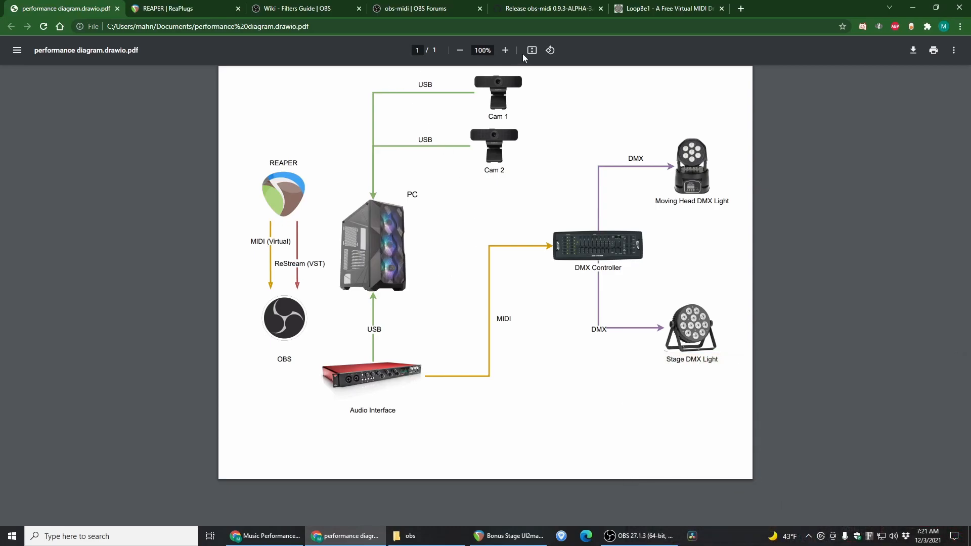
click(505, 50)
click(505, 51)
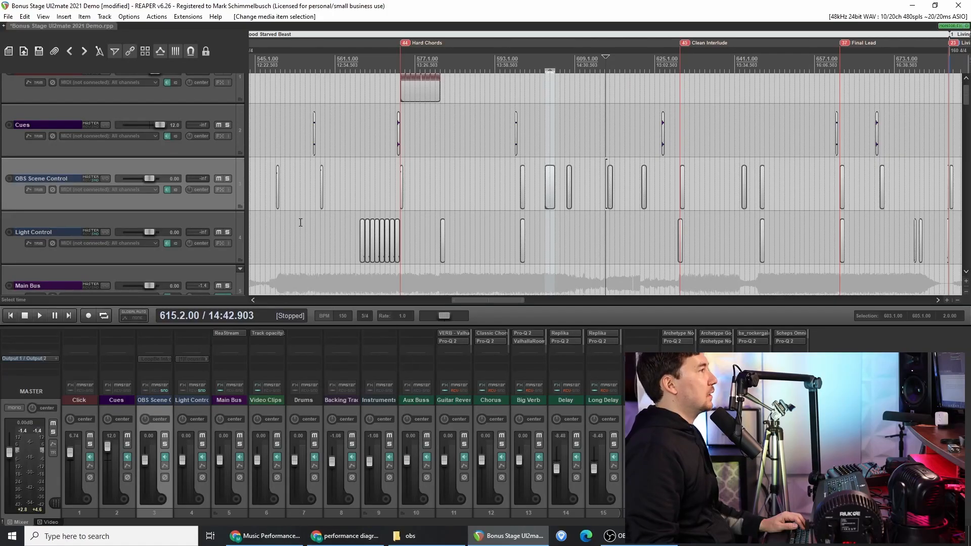
- Inspect the Light Control track's routing and its available MIDI hardware outputs, leaving the output on Focusrite USB MIDI
click(235, 232)
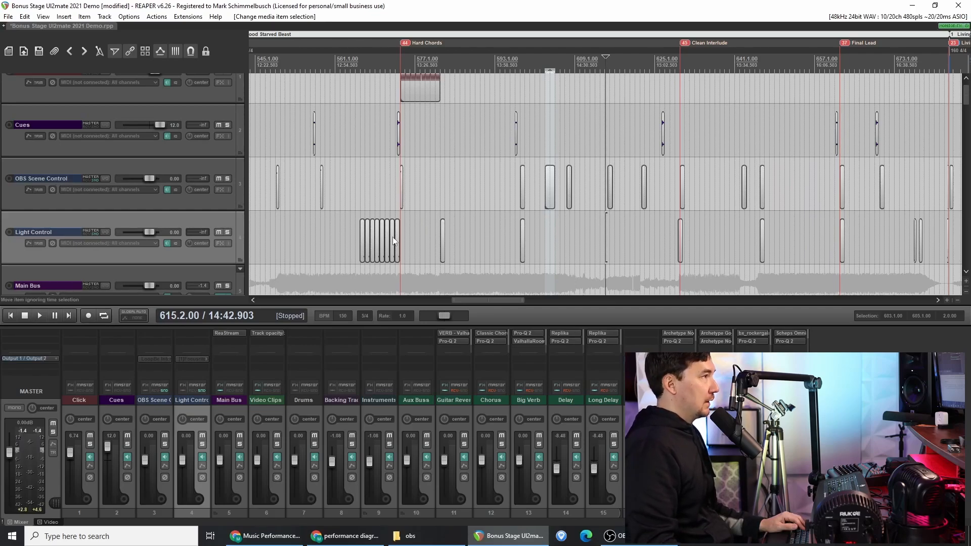
scroll(412, 227, up, 3)
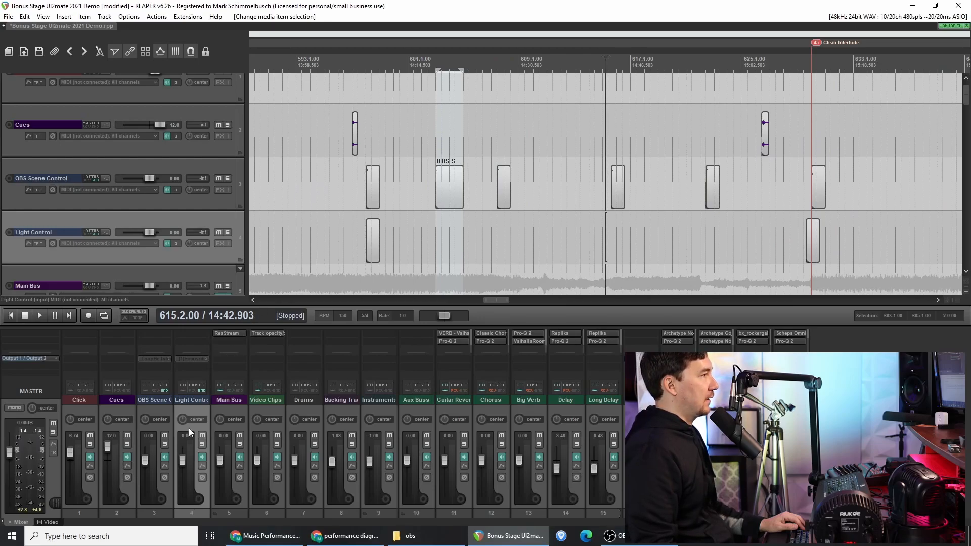
click(189, 360)
drag(377, 369, 433, 152)
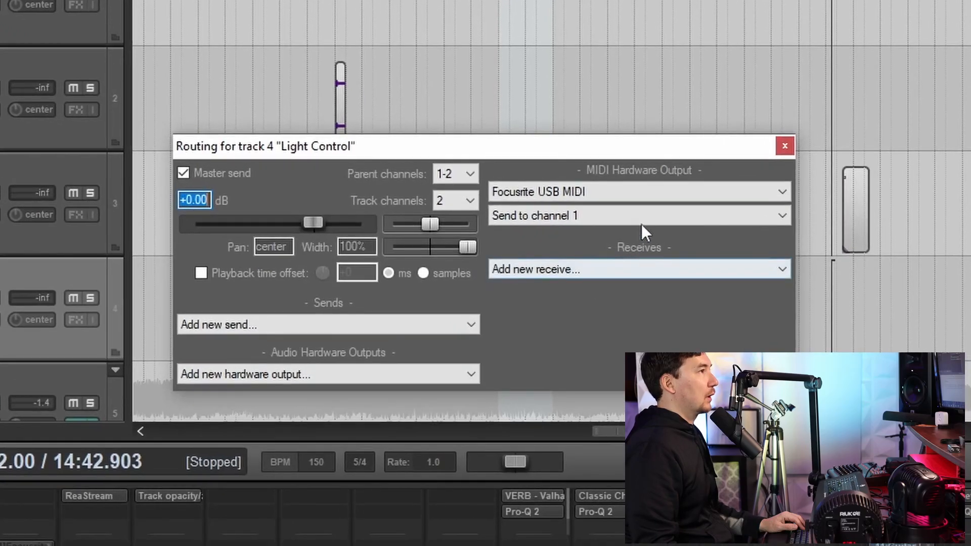
click(637, 192)
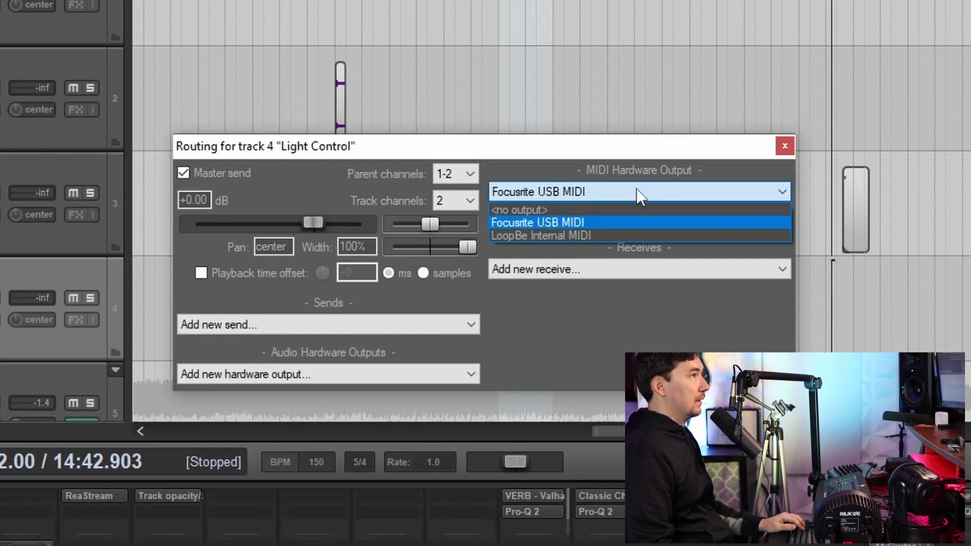
click(782, 146)
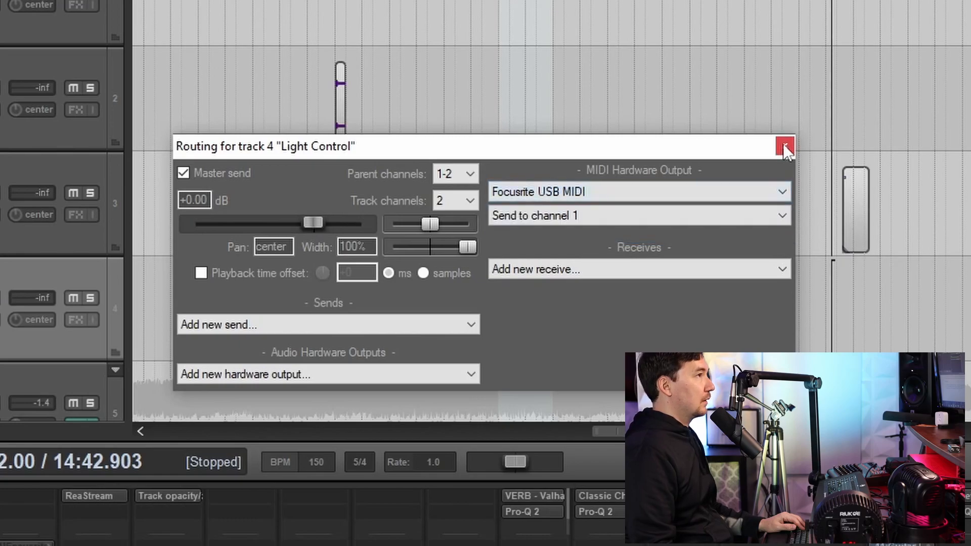
click(784, 147)
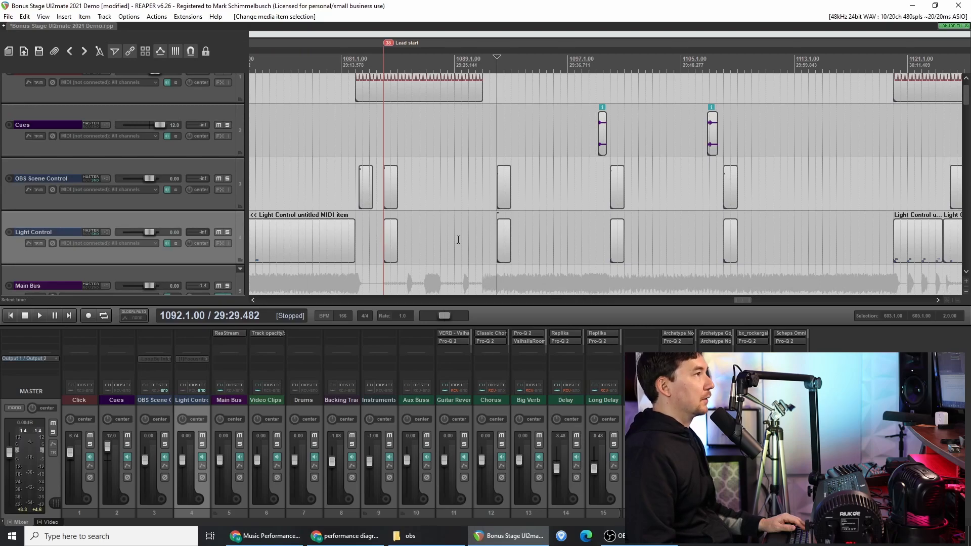
- Insert a new MIDI item on the Light Control track spanning 1094.1.00 to 1097.1.00
scroll(457, 242, up, 3)
click(624, 241)
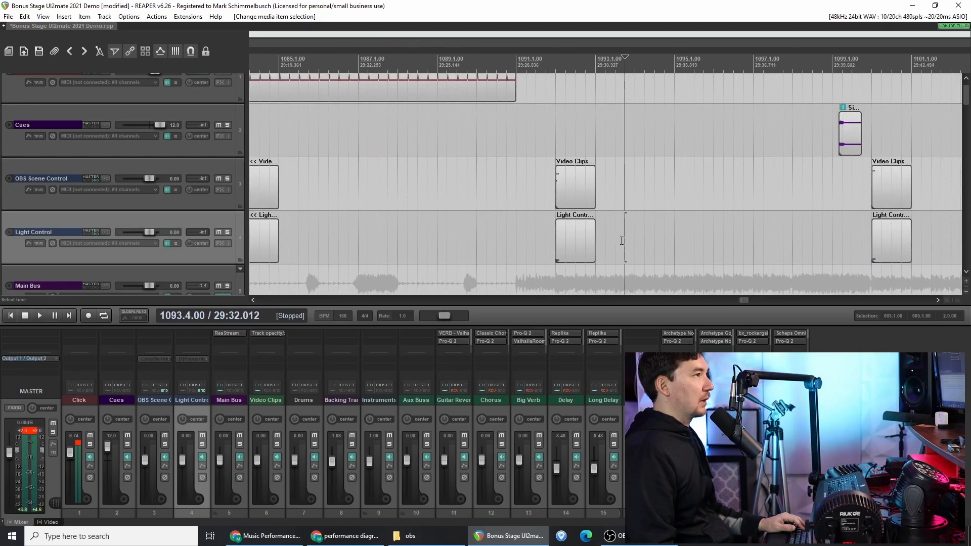
drag(617, 241, 752, 245)
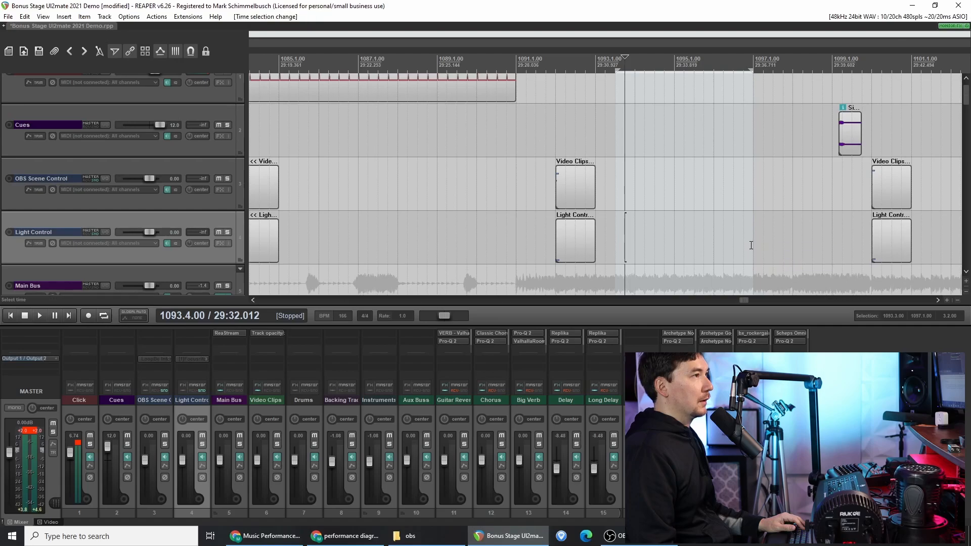
click(635, 238)
drag(635, 238, 752, 238)
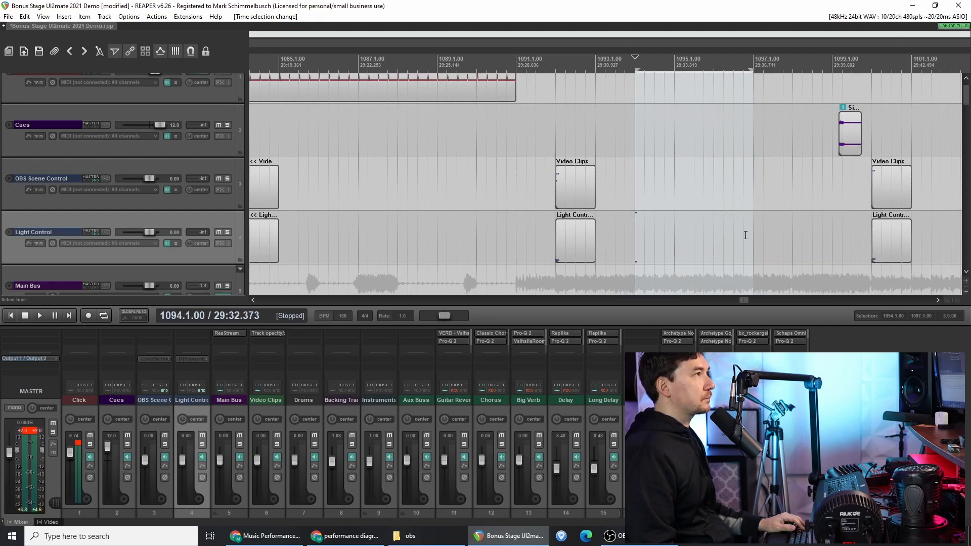
click(67, 16)
click(81, 38)
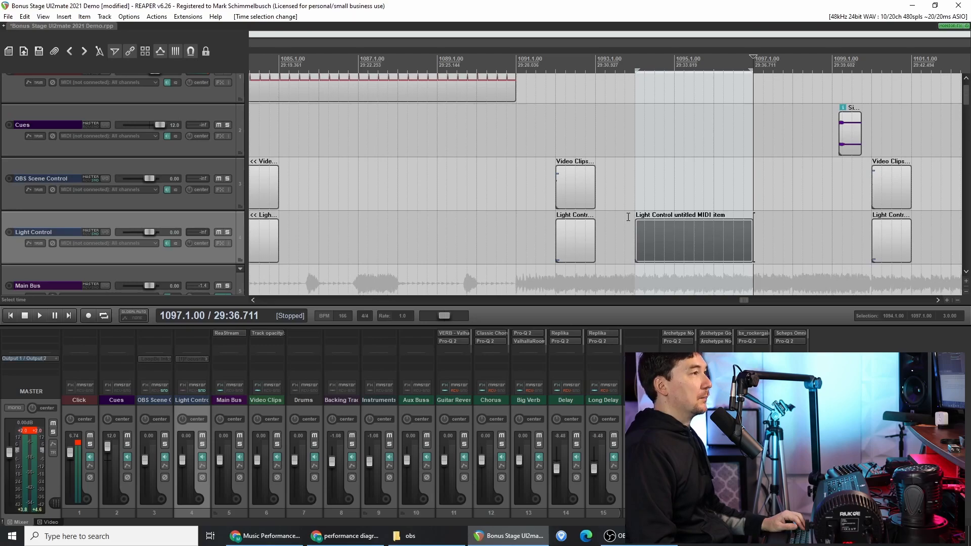
- Open the new Light Control item in the MIDI editor and resize and reposition its window to fit the screen
double_click(651, 244)
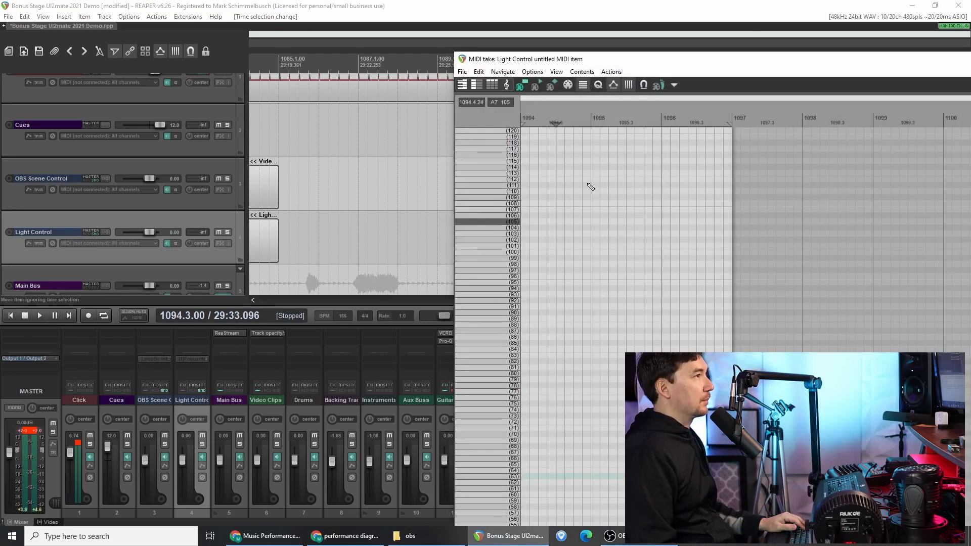
drag(718, 61, 452, 29)
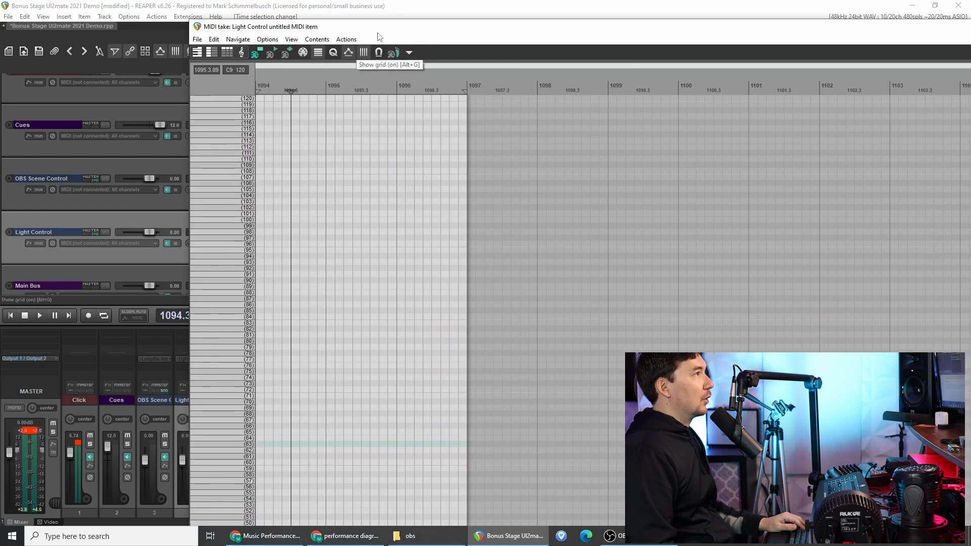
drag(190, 22, 371, 158)
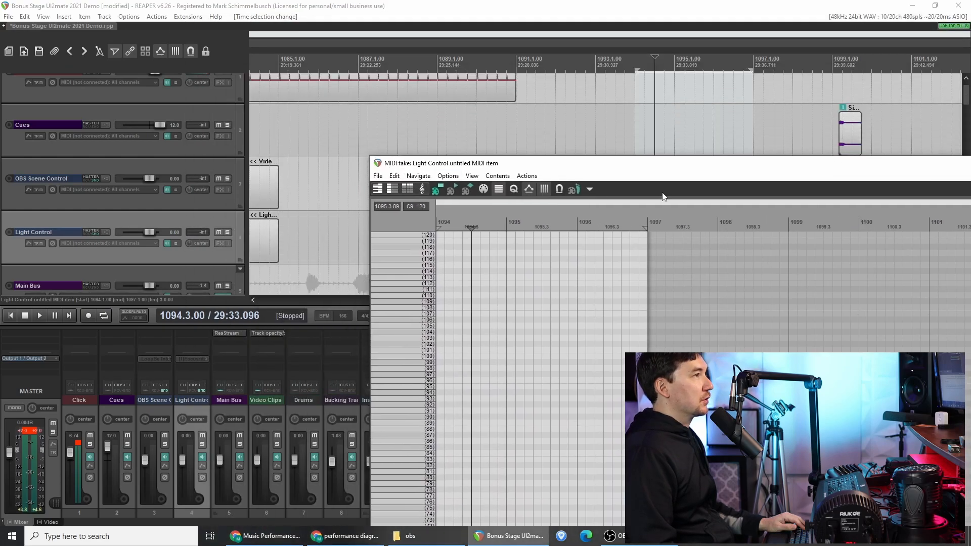
drag(677, 170, 359, 35)
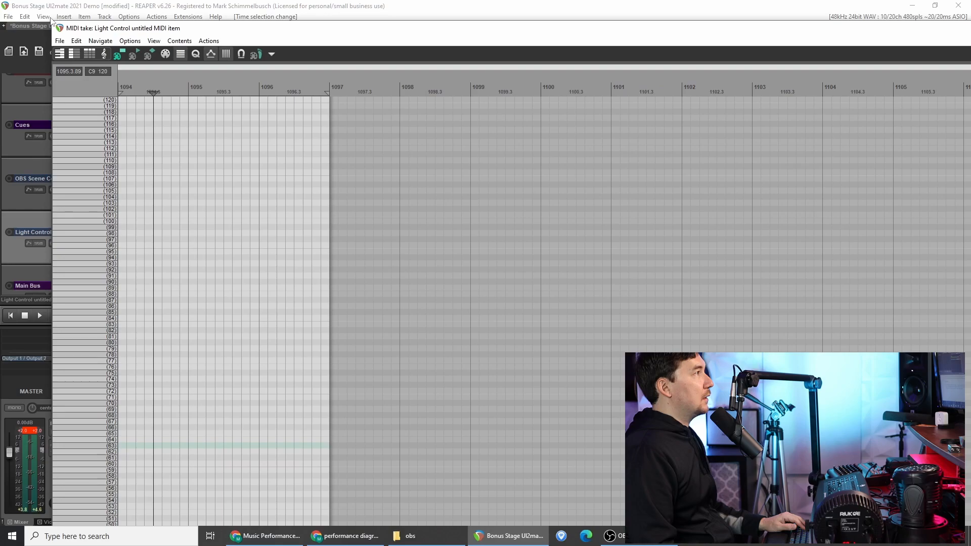
drag(49, 18, 437, 262)
drag(738, 279, 343, 28)
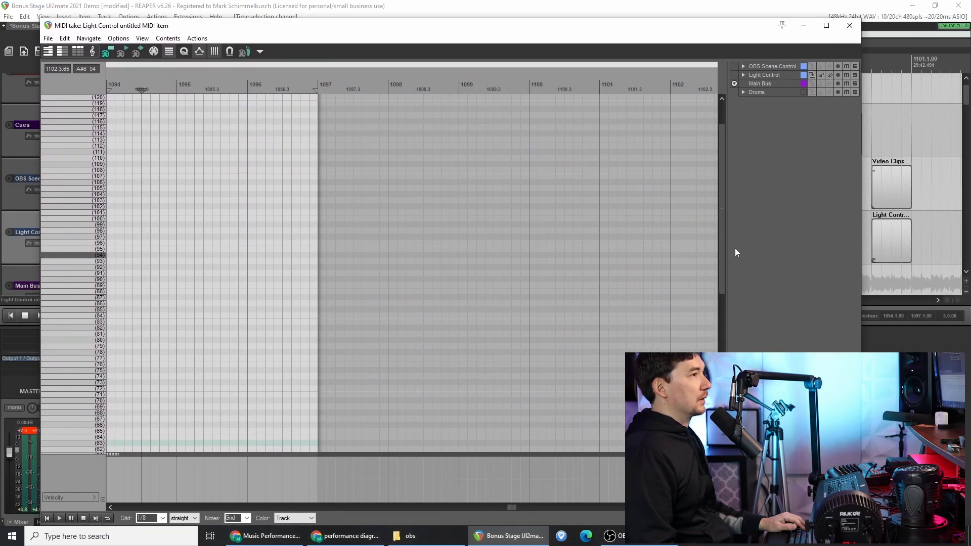
- Add a note on row 0 at the start of measure 1094 and close the MIDI editor
drag(723, 240, 723, 425)
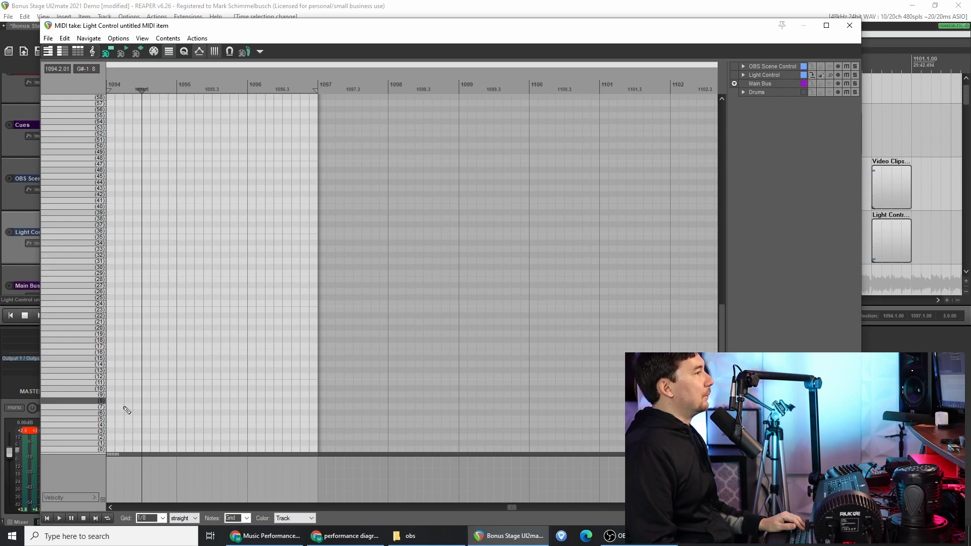
drag(307, 32, 396, 15)
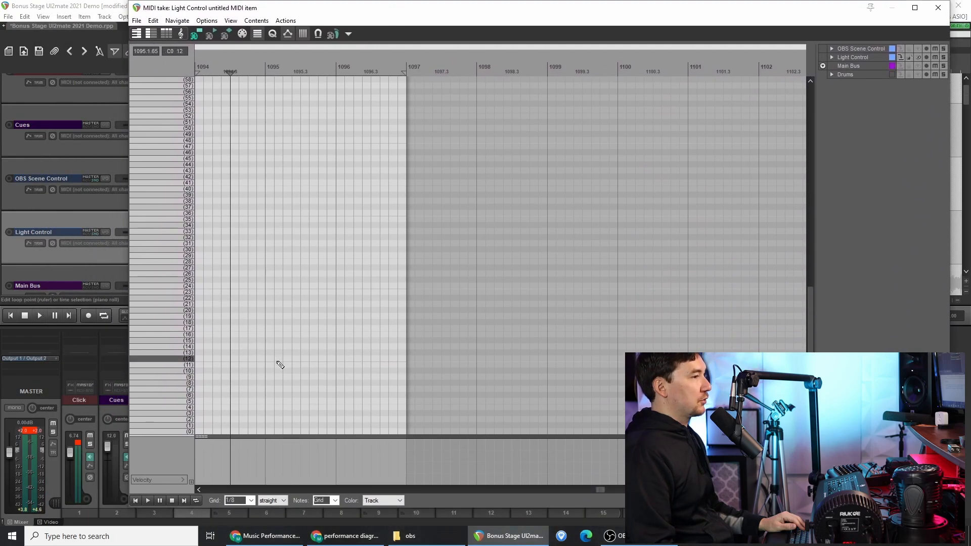
click(201, 432)
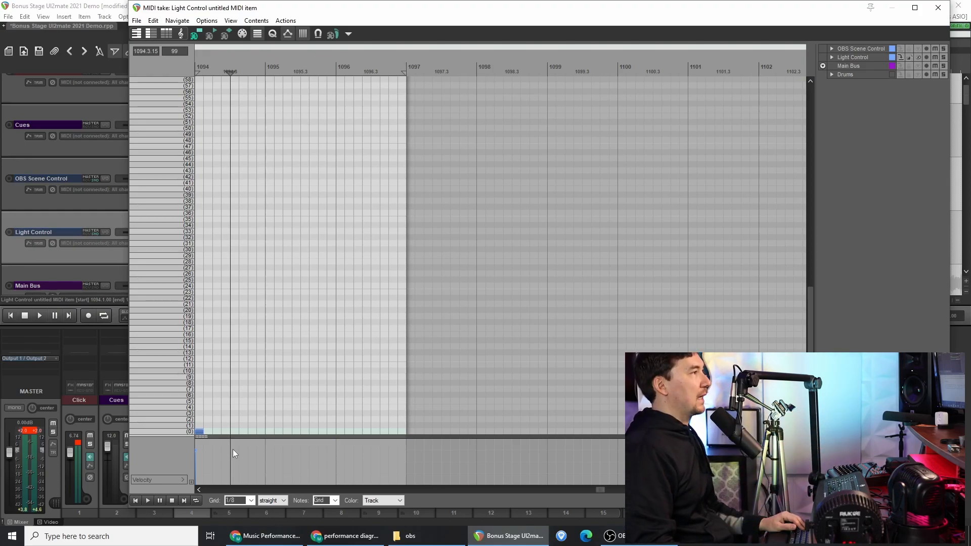
click(939, 7)
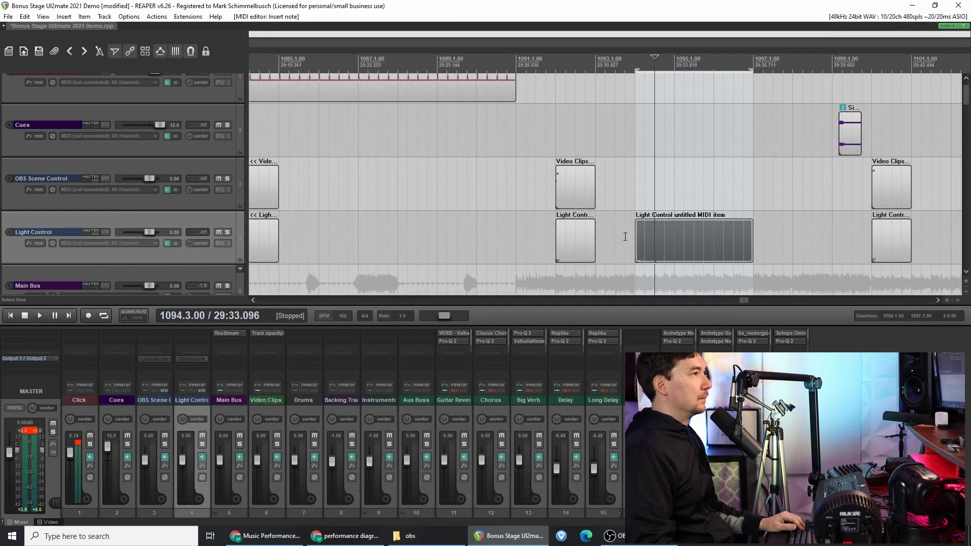
- Review the item's note in the MIDI editor, and play the arrangement from just before the Light Control item
double_click(651, 251)
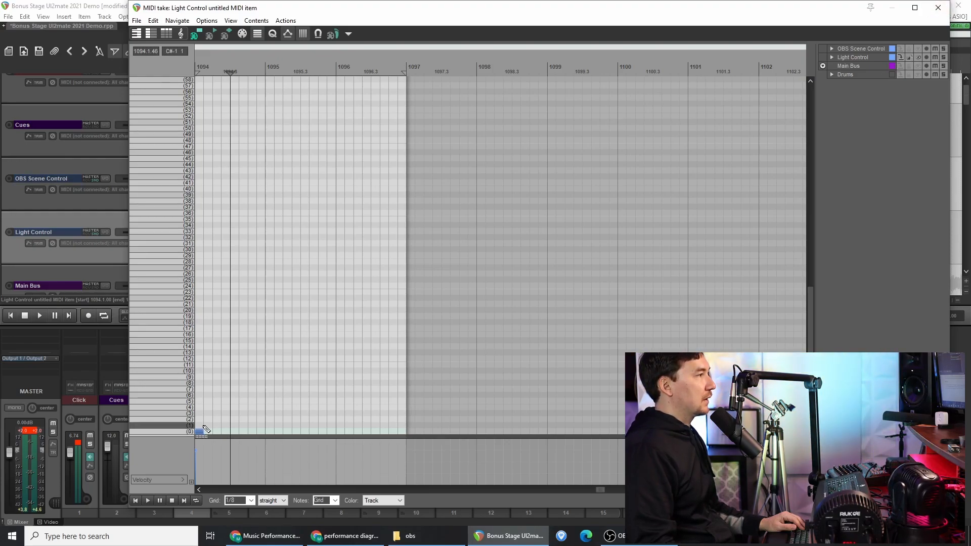
click(938, 7)
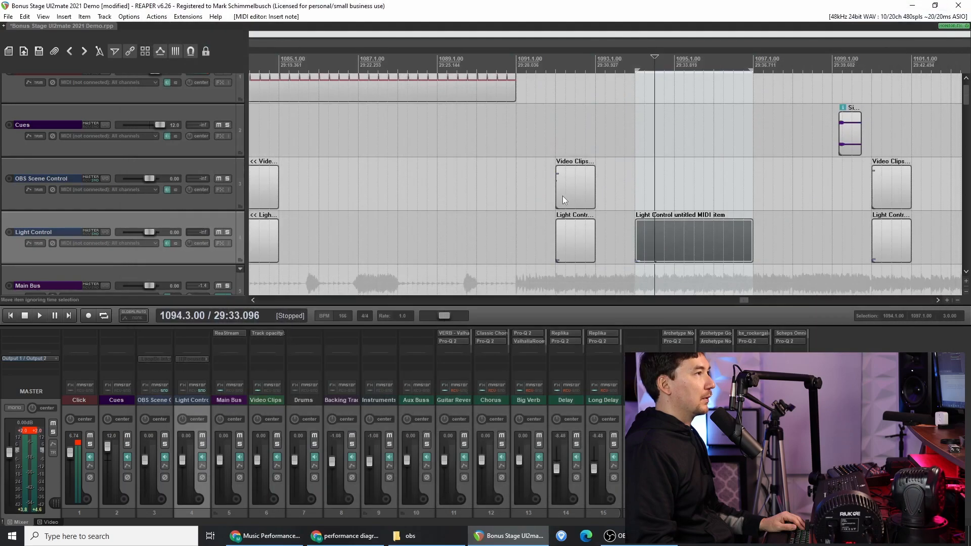
click(625, 223)
key(space)
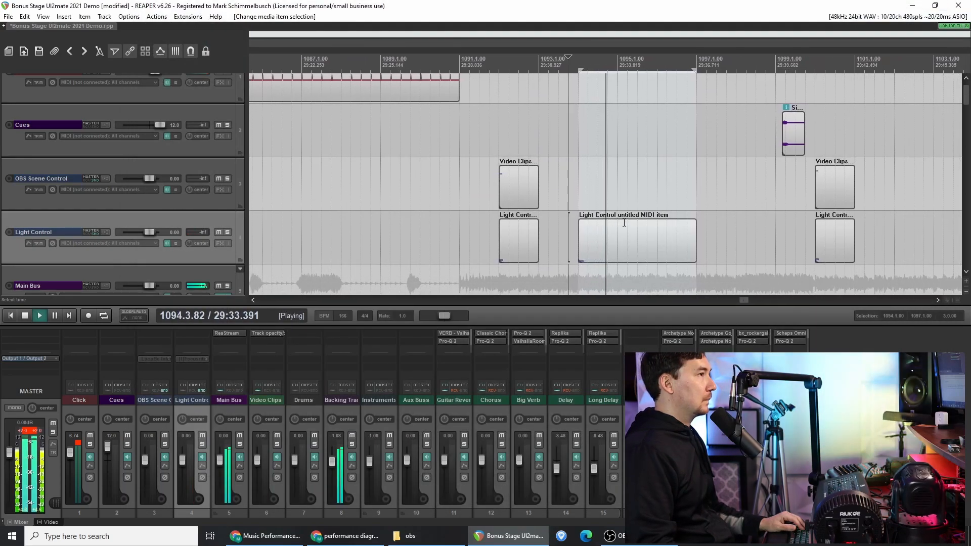
key(space)
- Add a note on row 1 at 1094.3 and repeat the alternating 0 and 1 notes across the Light Control item
click(559, 250)
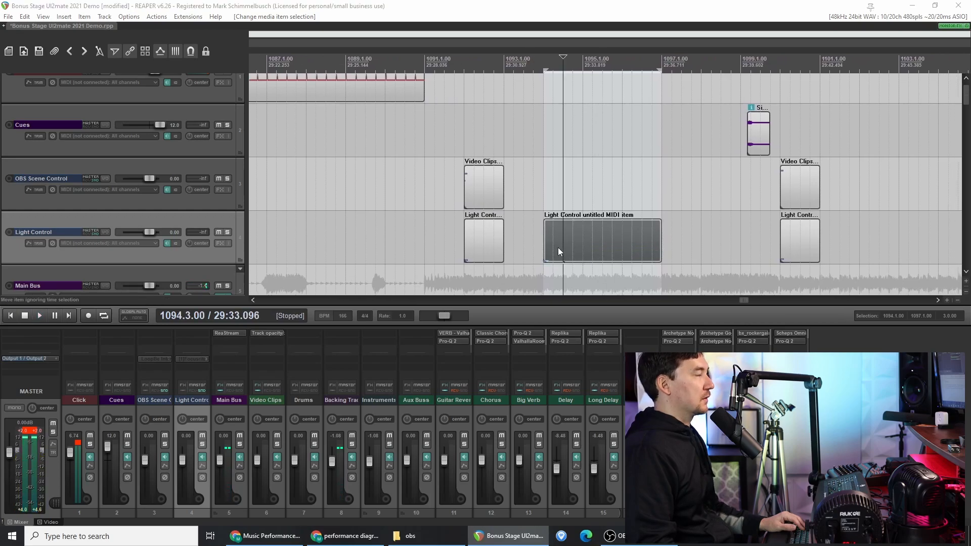
double_click(557, 247)
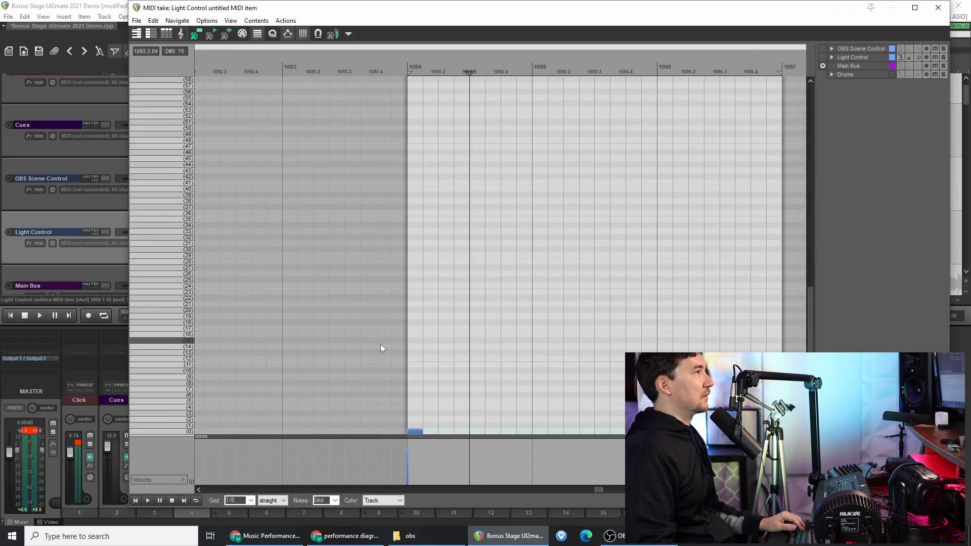
click(470, 426)
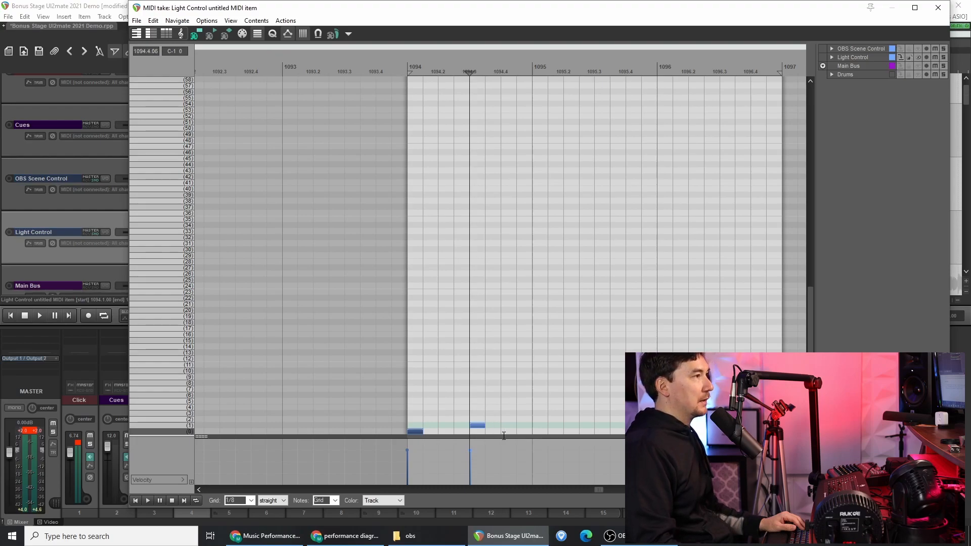
click(419, 431)
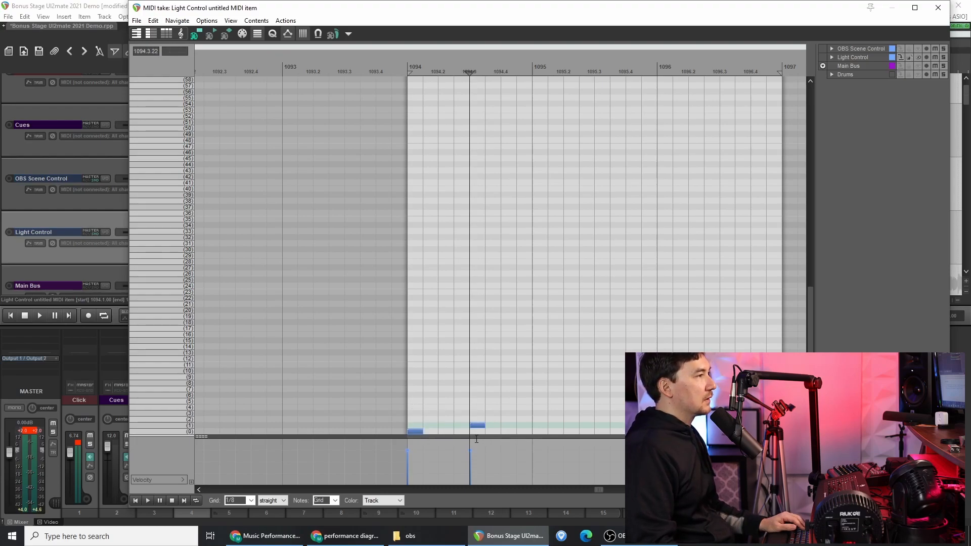
drag(418, 431, 542, 430)
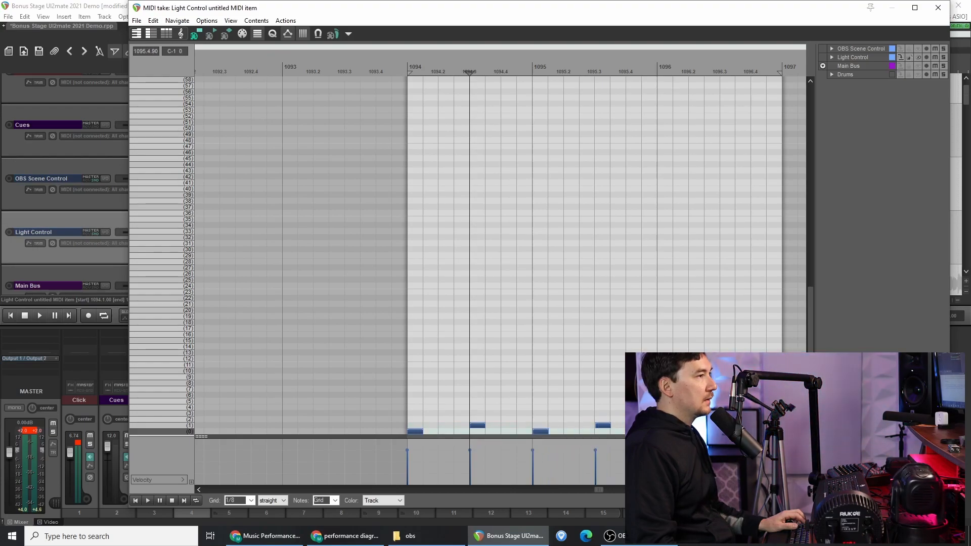
click(938, 8)
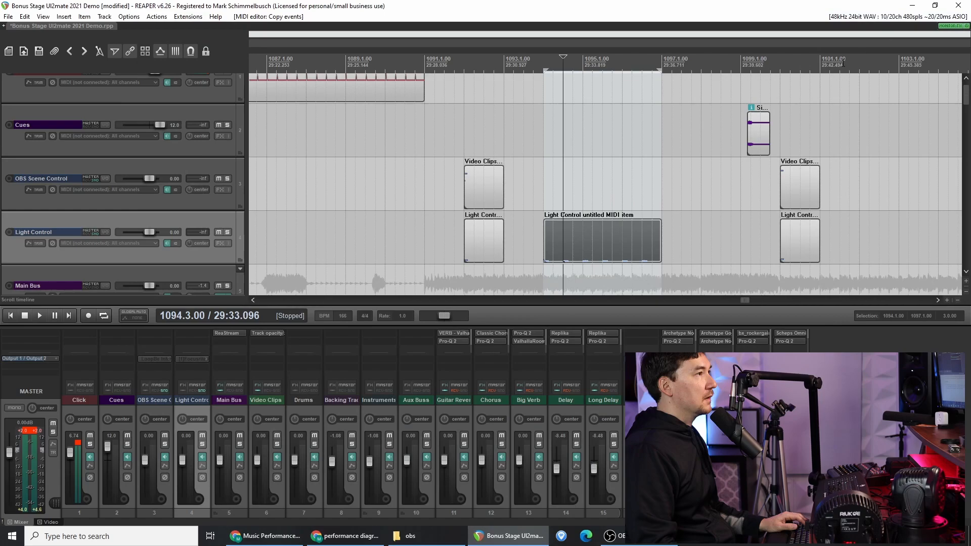
click(521, 195)
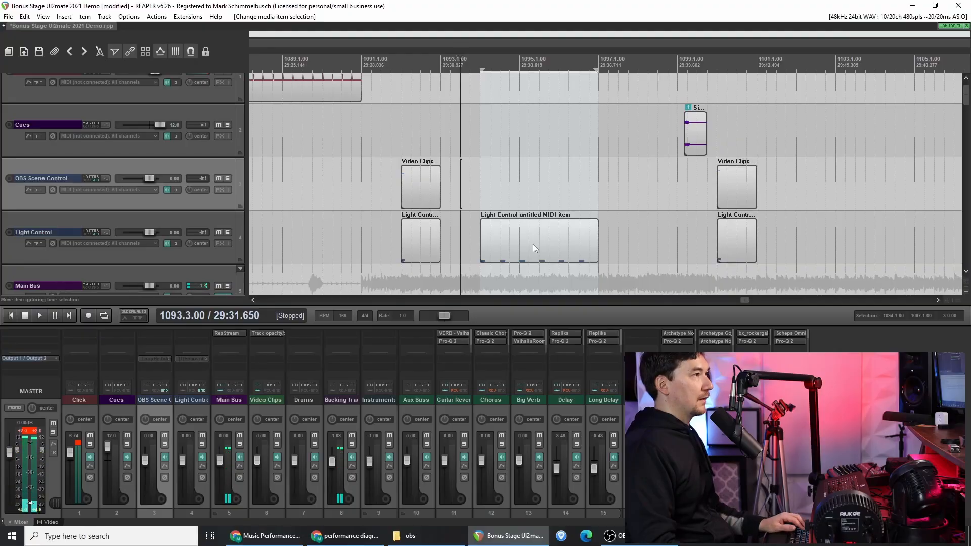
- Duplicate the Light Control MIDI item directly after the original, starting at measure 1097, and place the edit cursor at 1093.4.00
click(533, 244)
drag(527, 245, 646, 242)
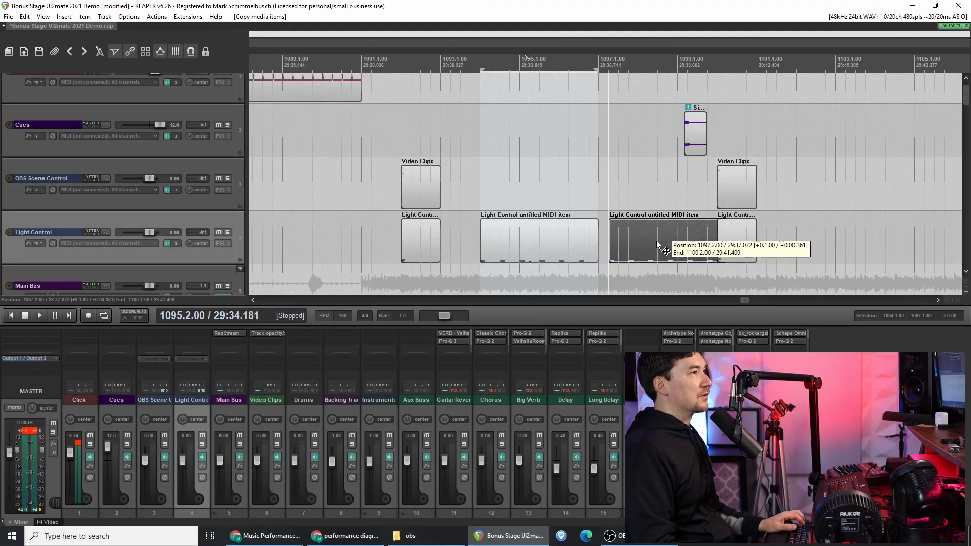
click(581, 239)
key(ctrl+z)
key(ctrl+z)
key(ctrl+z)
drag(633, 242, 622, 241)
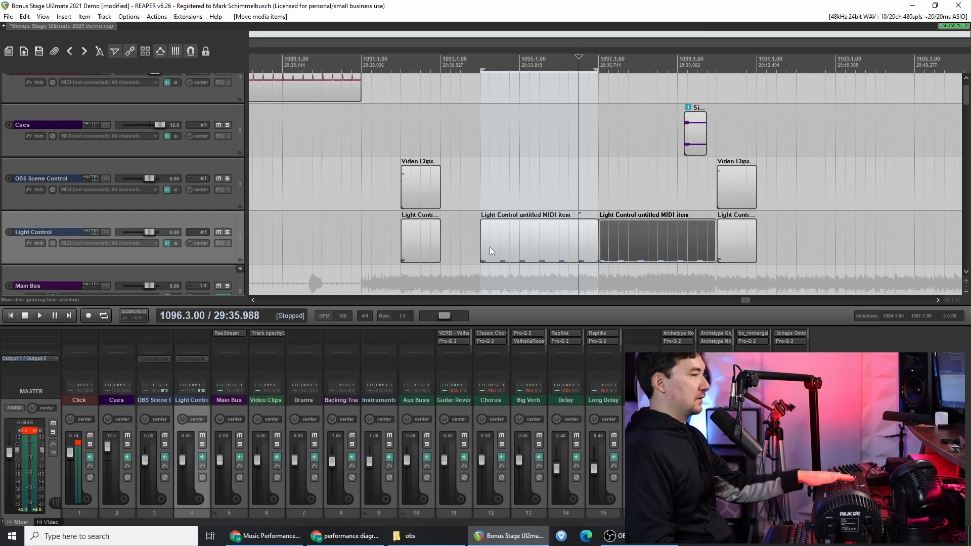
click(467, 241)
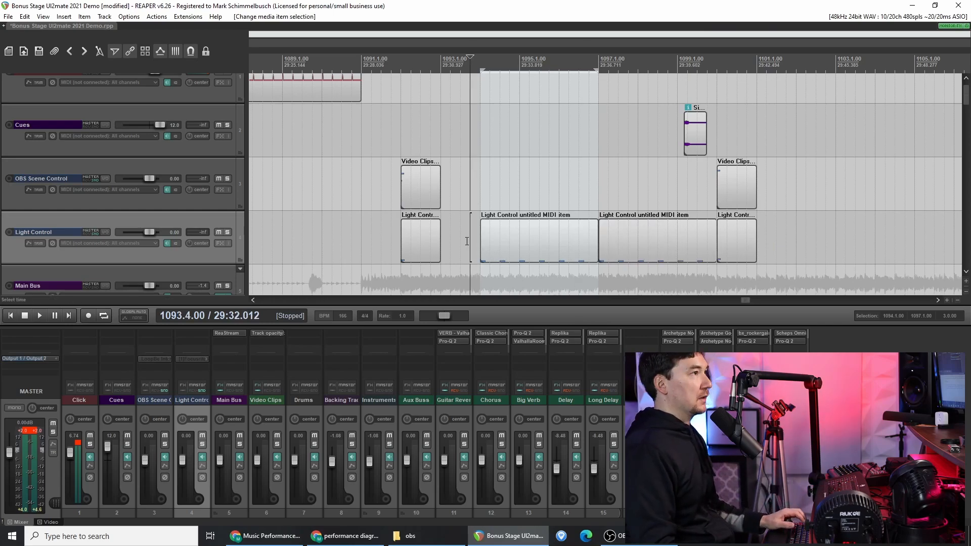